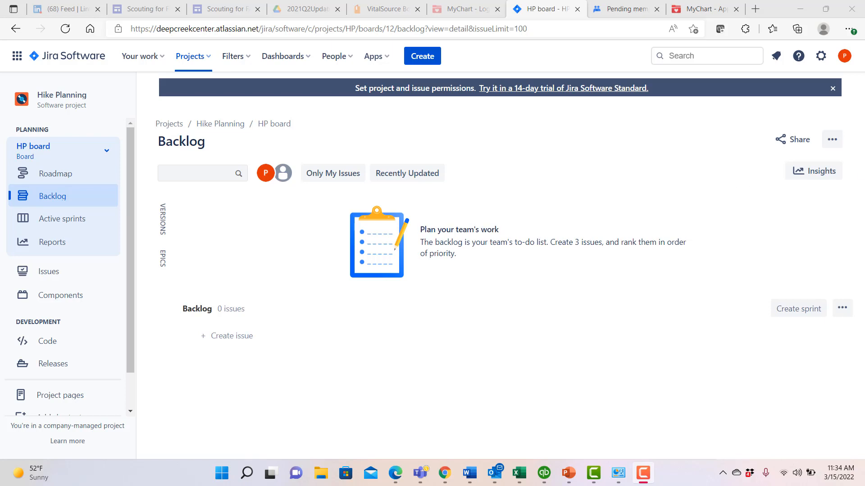
Start a new Story in the Hike Planning project with the summary "Plan for sleeping at night" and the Sleeping component
left_click(423, 56)
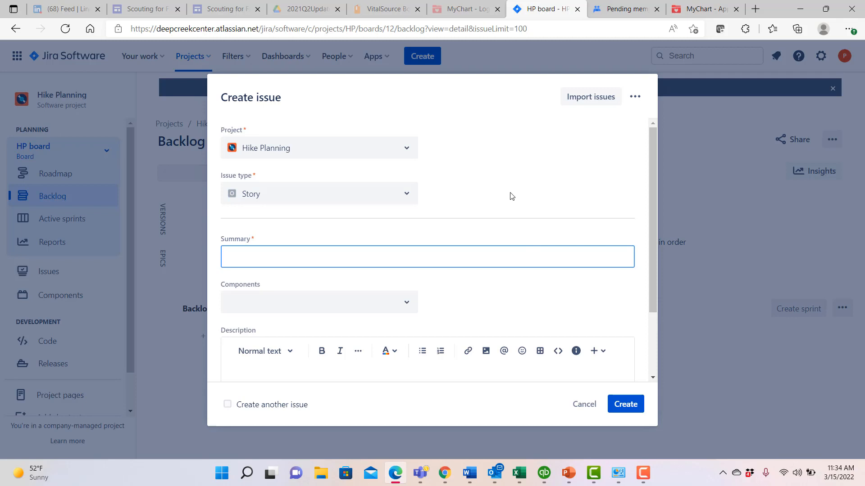
left_click(410, 197)
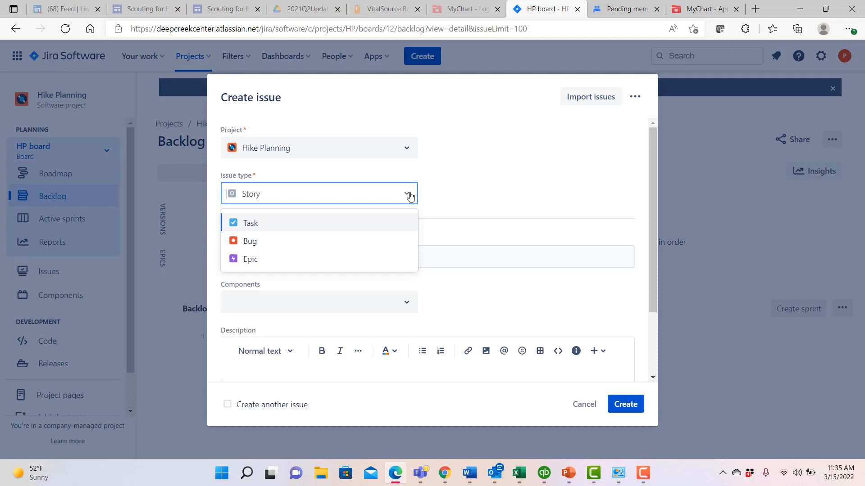
left_click(409, 195)
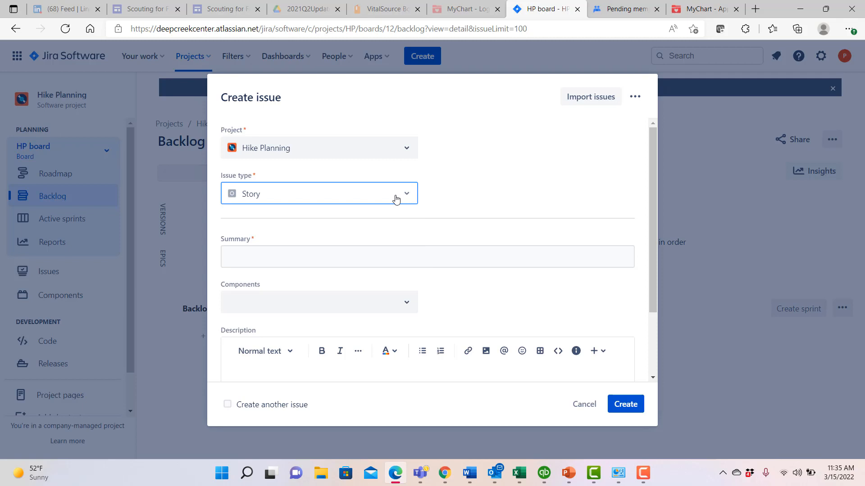
left_click(245, 261)
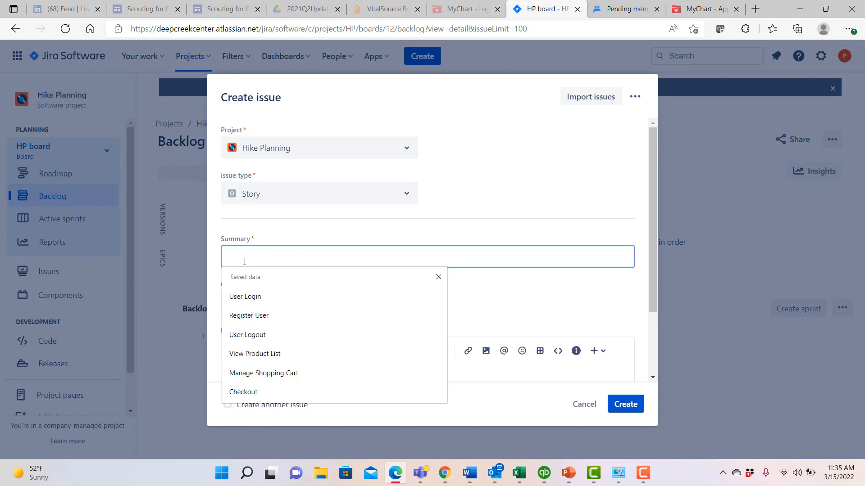
type("P")
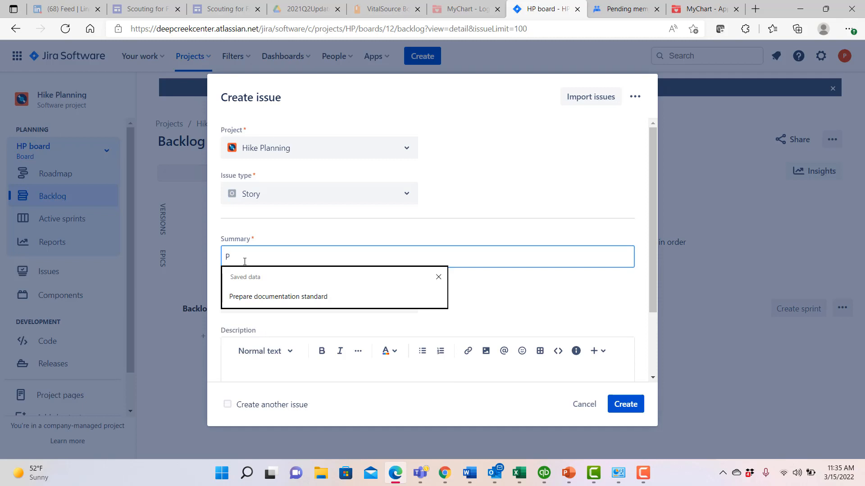
type("la")
key("BackSpace")
key("BackSpace")
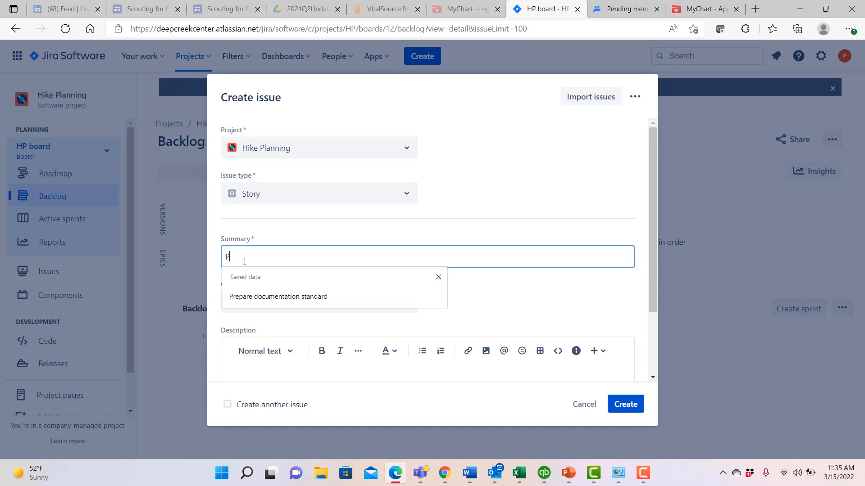
type("lan fo")
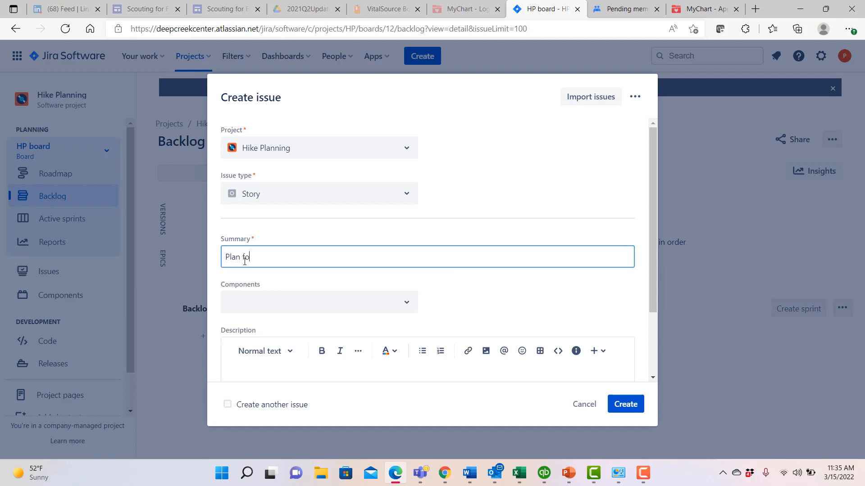
type("r sleeping at night")
left_click(408, 306)
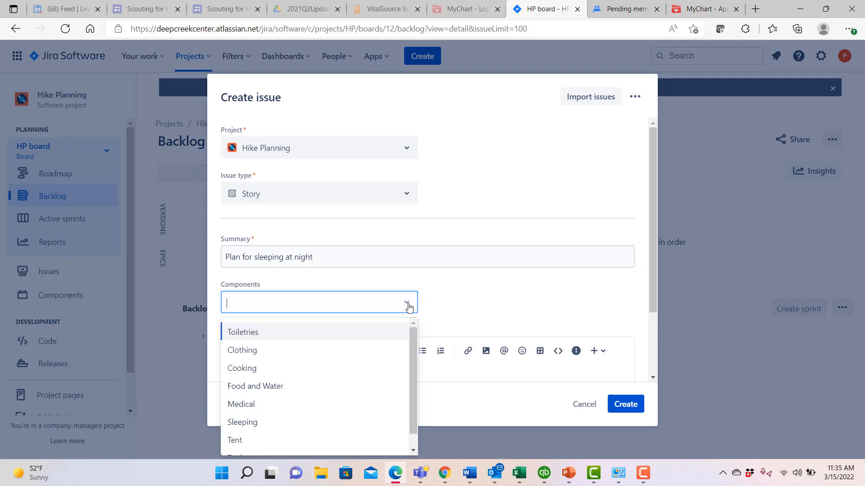
left_click(253, 425)
Describe the story as "As a hiker, I want to sleep comfortably during the overnight hike so that I'm not too warm or too cold." and create it
scroll(522, 295, "down", 2)
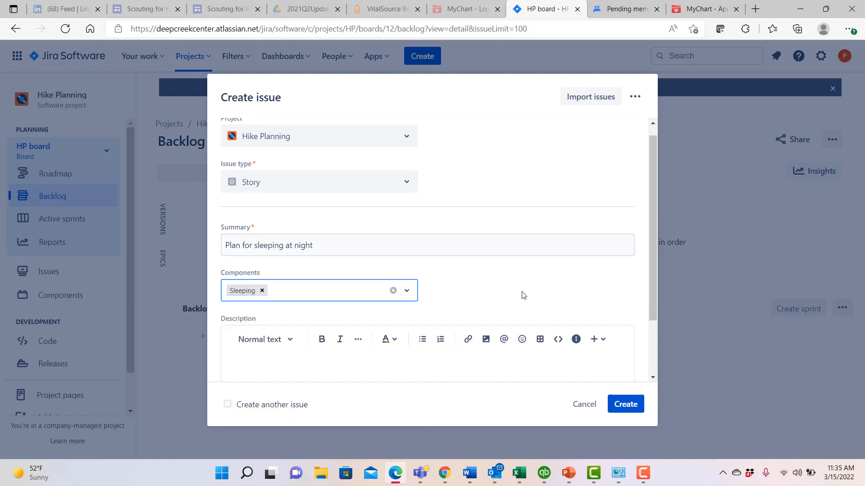
left_click(307, 305)
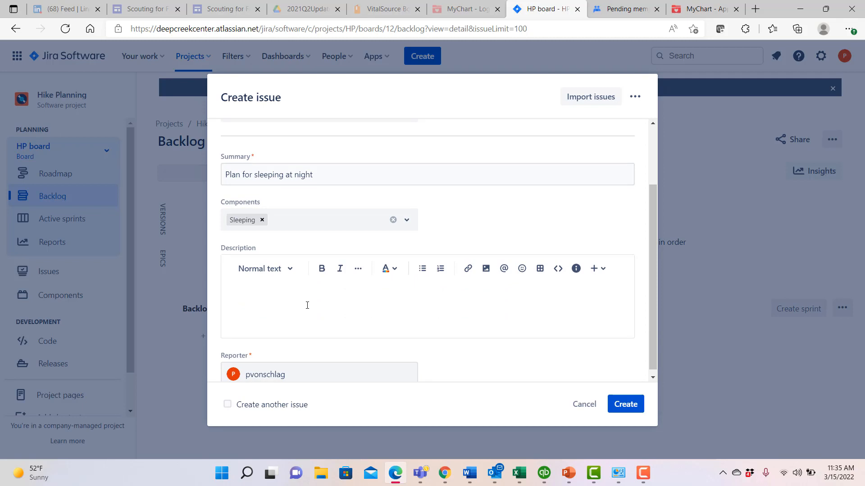
type("As a hiker, I want to sleep comfortably during ")
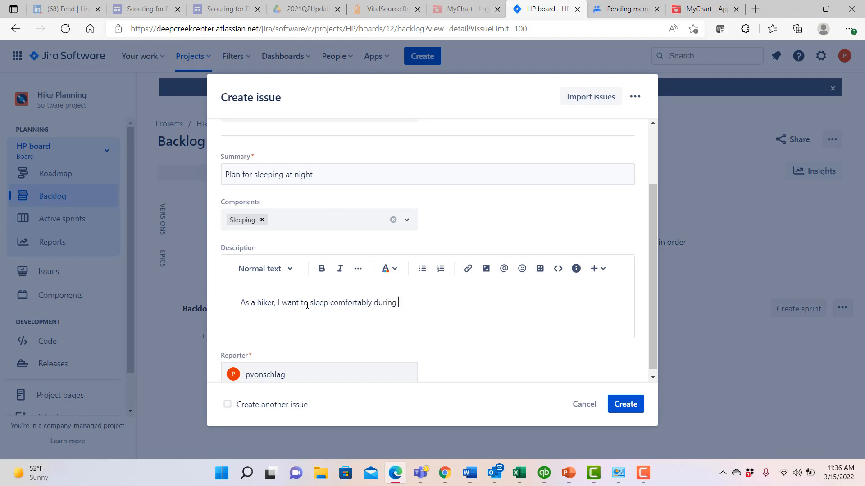
type("the overnight")
type(" hike ")
type("so that I")
type("'m not too ")
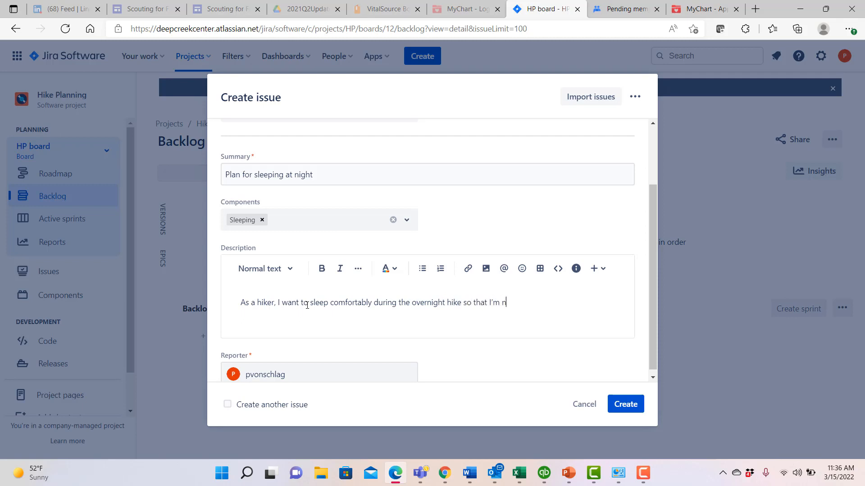
type("war")
type("m ")
type("oi")
type(" too cold")
type(".")
scroll(529, 224, "down", 1)
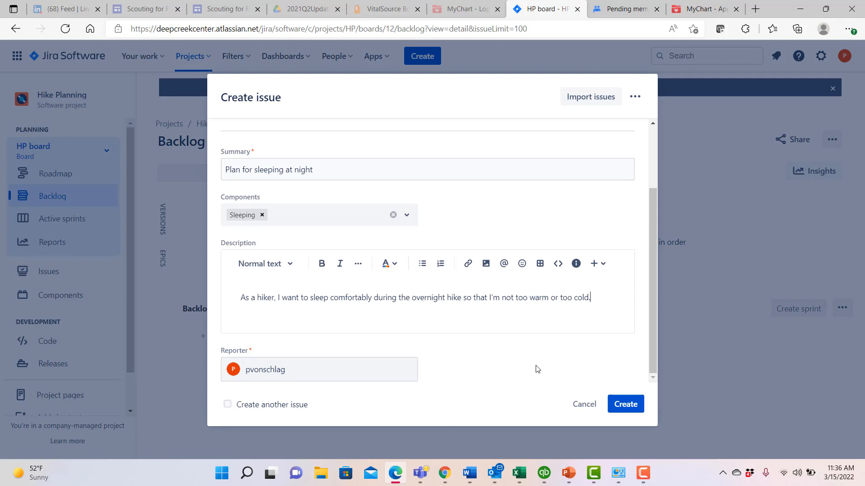
left_click(629, 405)
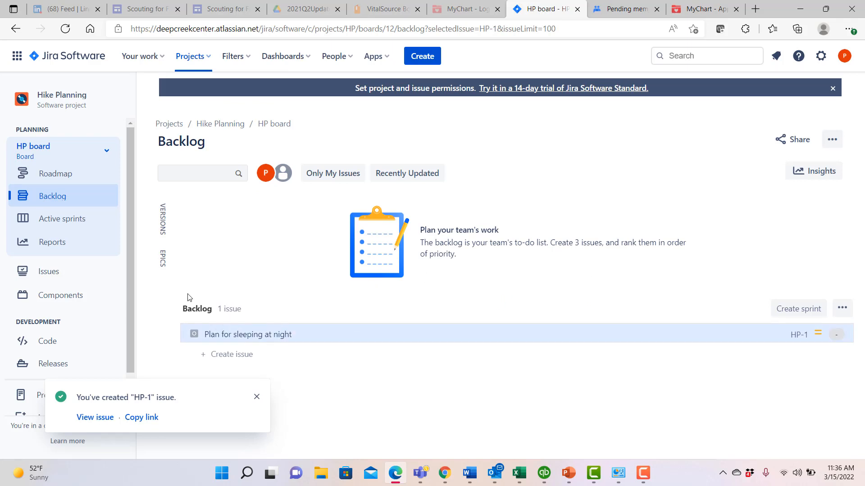
Open the "Plan for sleeping at night" story from the backlog and review its description, story points, components and priority
left_click(235, 339)
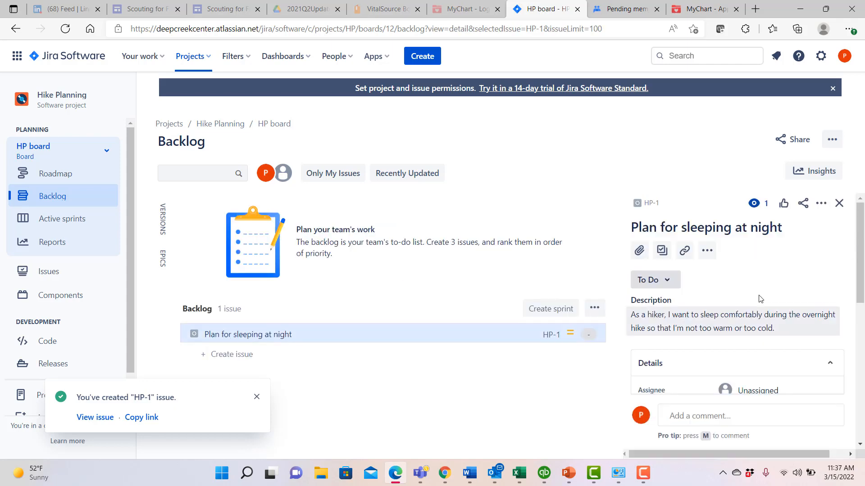
scroll(760, 299, "down", 2)
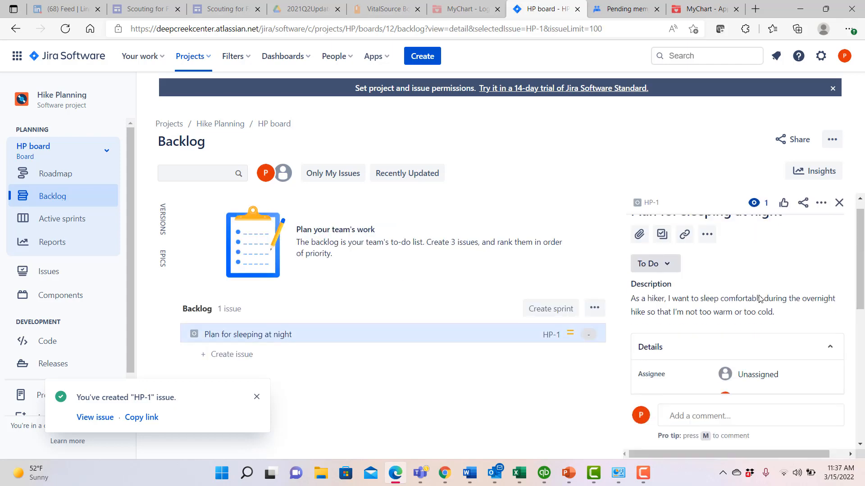
scroll(761, 299, "up", 2)
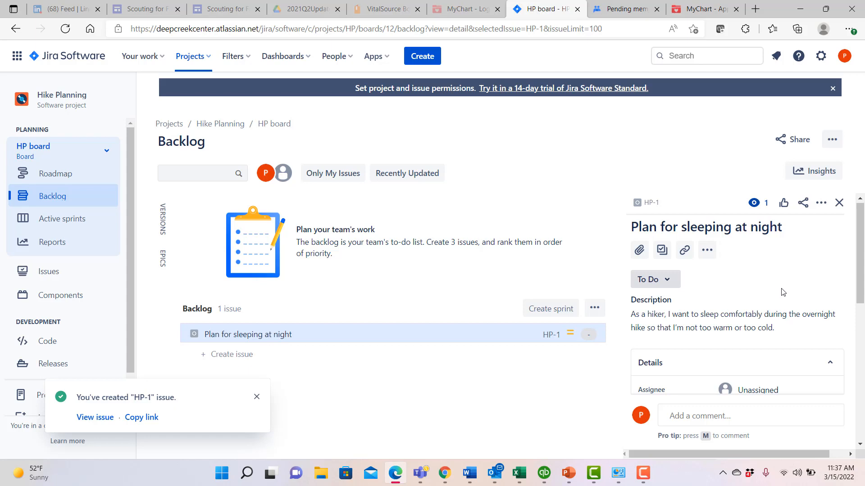
scroll(783, 292, "down", 2)
scroll(782, 293, "down", 1)
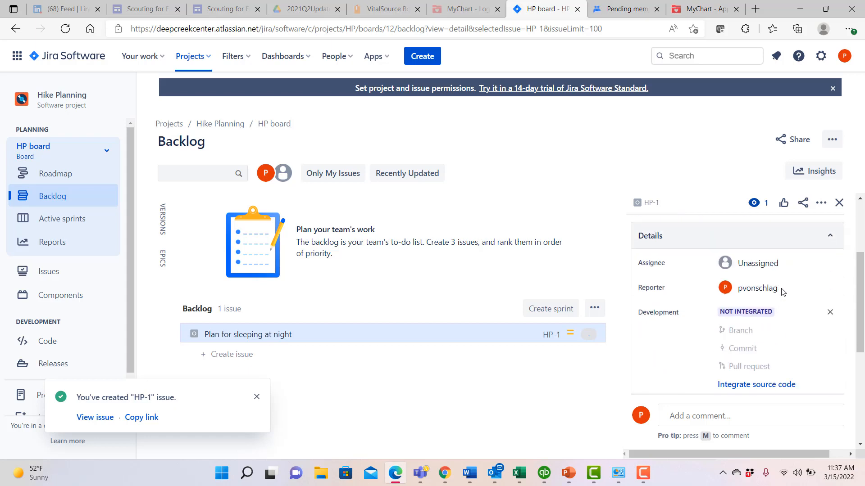
scroll(783, 292, "down", 3)
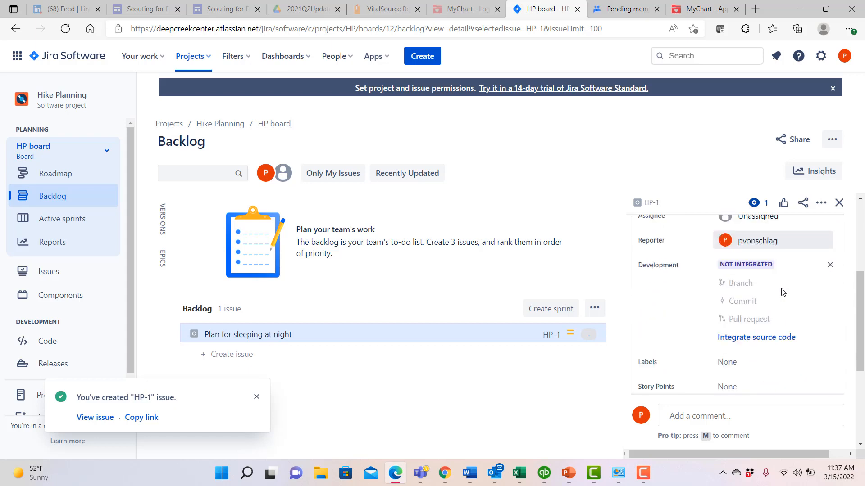
scroll(783, 292, "down", 1)
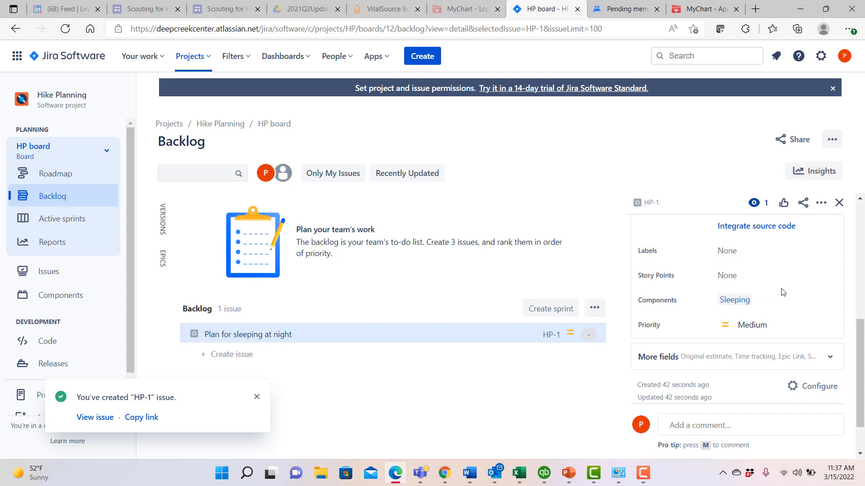
scroll(783, 292, "up", 1)
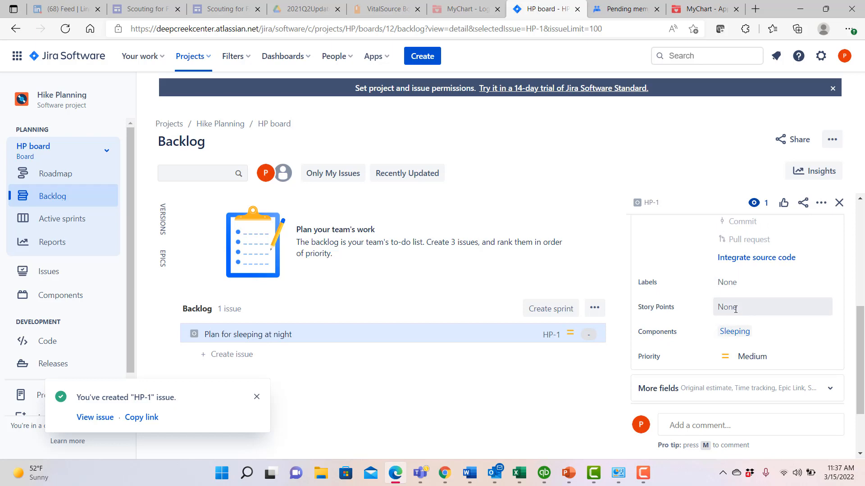
scroll(735, 309, "down", 3)
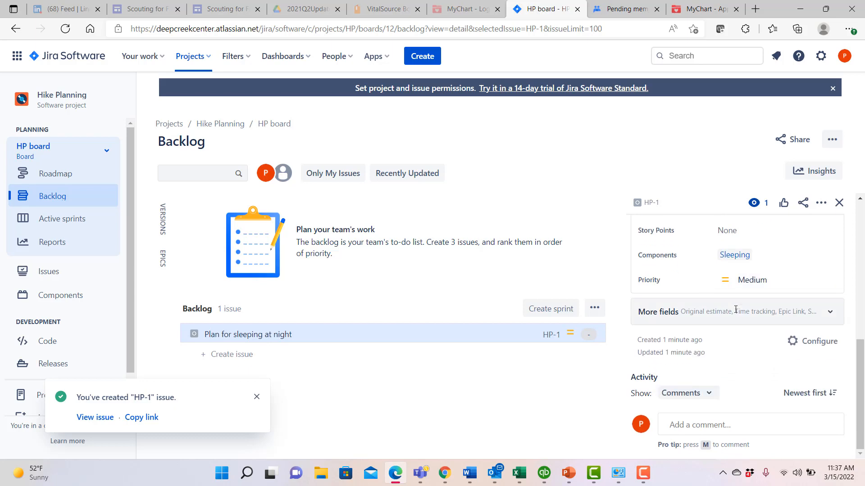
Expand the story's additional fields and review the original estimate, time tracking, epic link, sprint, fix versions and activity
left_click(833, 317)
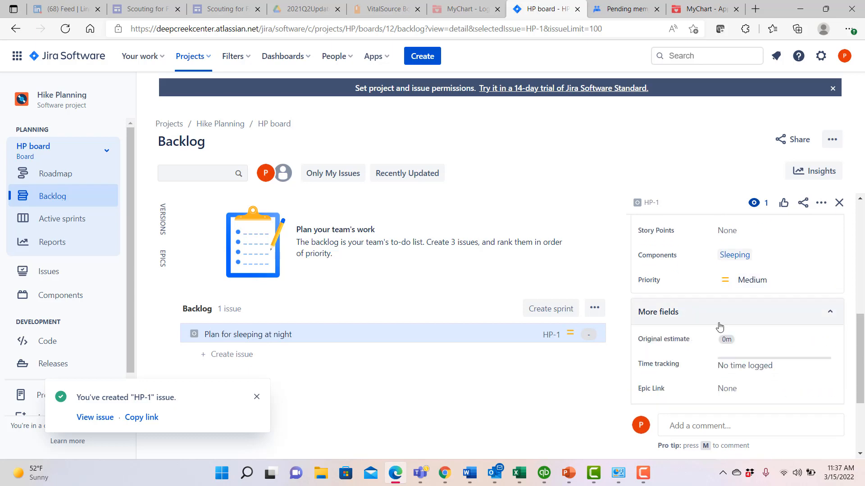
scroll(668, 327, "down", 3)
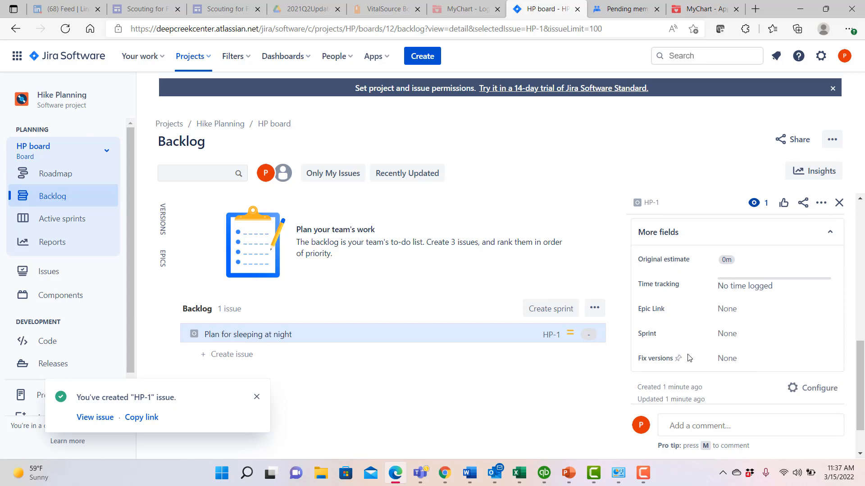
scroll(688, 358, "down", 2)
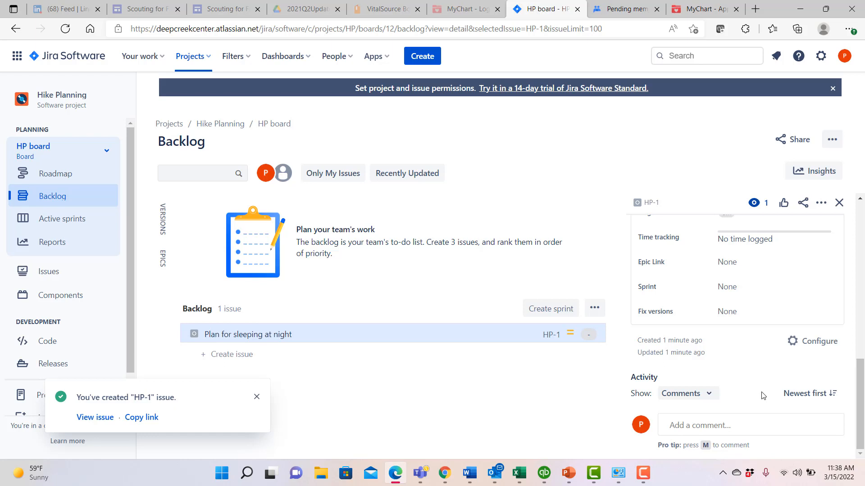
scroll(762, 396, "up", 6)
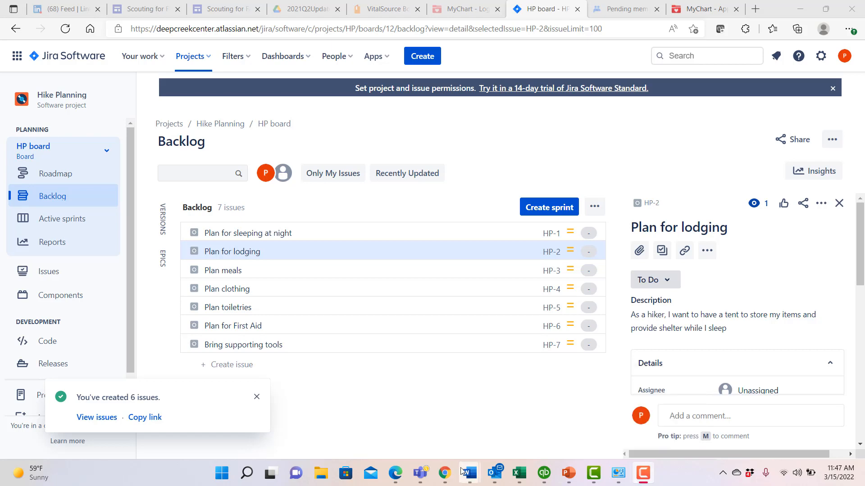
Dismiss the creation notice and rank "Bring supporting tools" first and "Plan for First Aid" second in the backlog
left_click(256, 396)
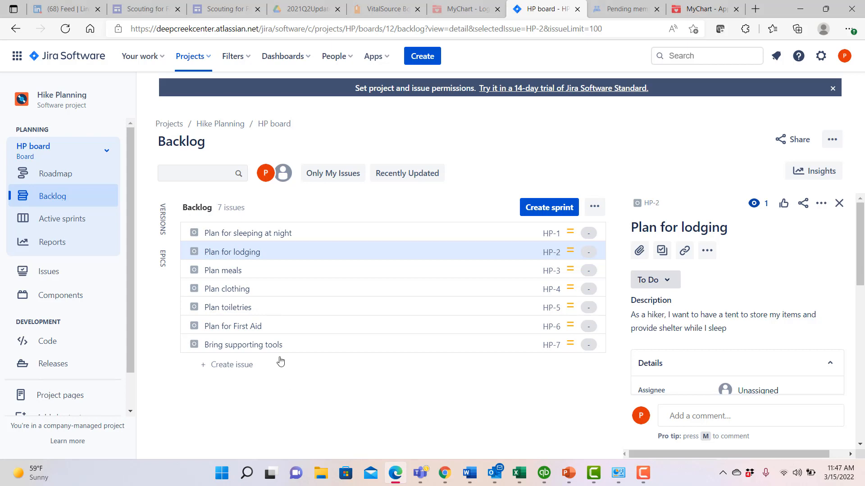
left_click_drag(269, 346, 263, 237)
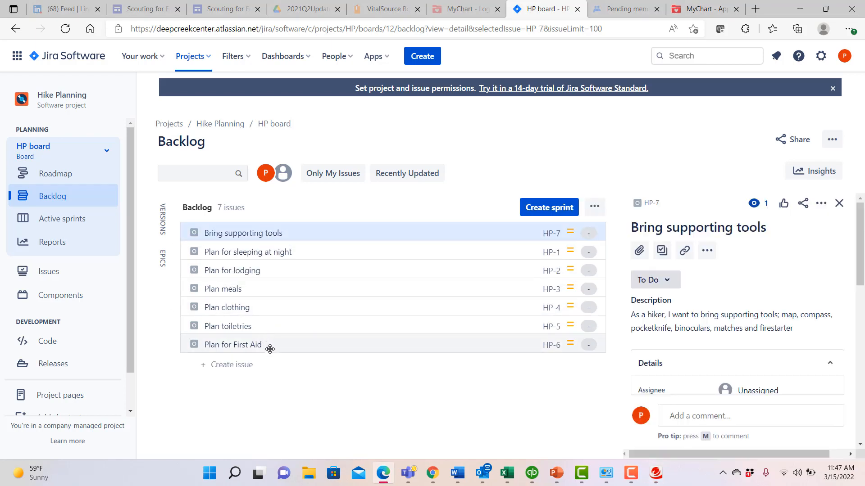
left_click_drag(272, 342, 270, 249)
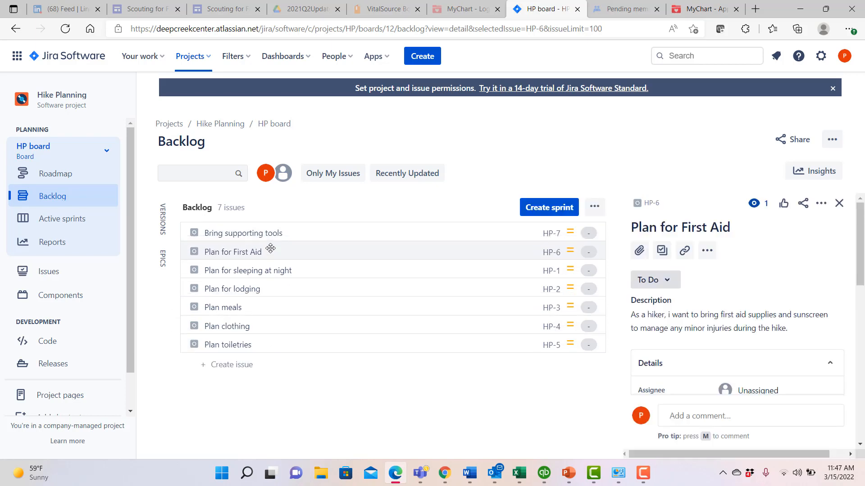